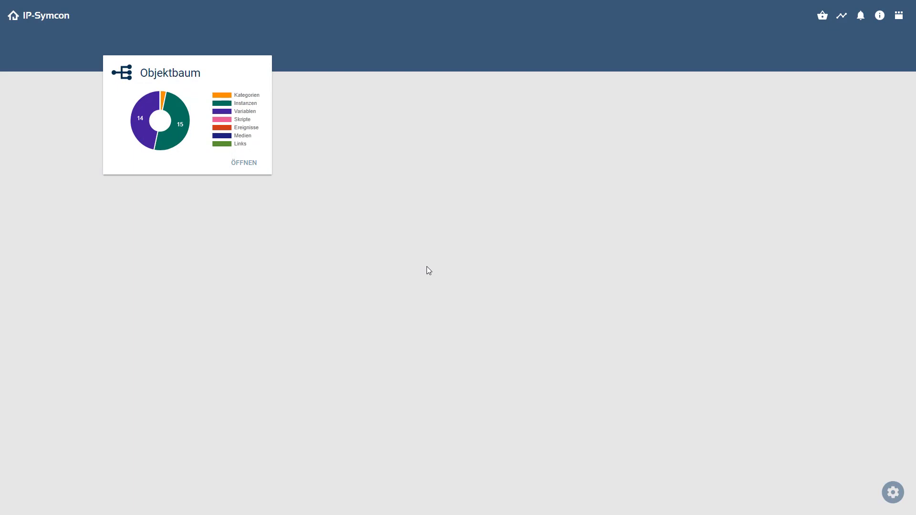
Open the object tree and add a Z-Wave Configurator instance under IP-Symcon, finding the device with the quick filter "z-wave"
click(244, 164)
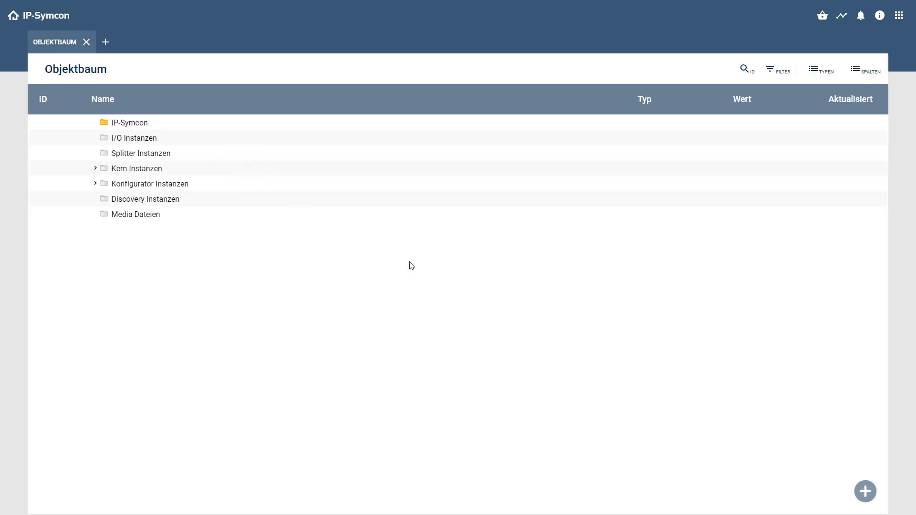
click(865, 491)
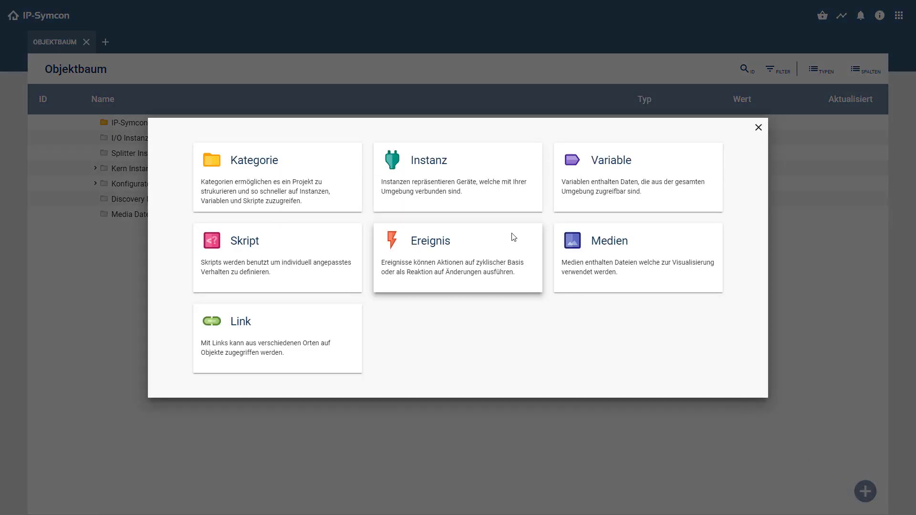
click(458, 185)
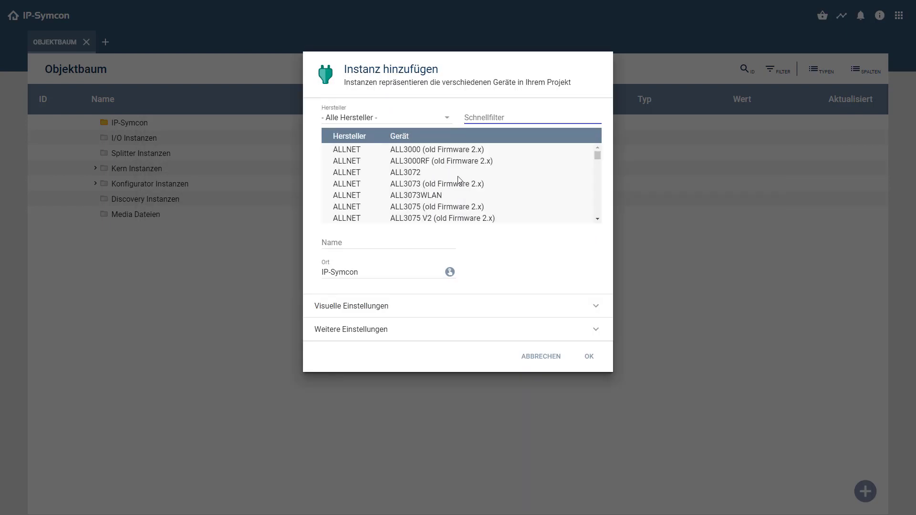
click(470, 119)
text(z-wave)
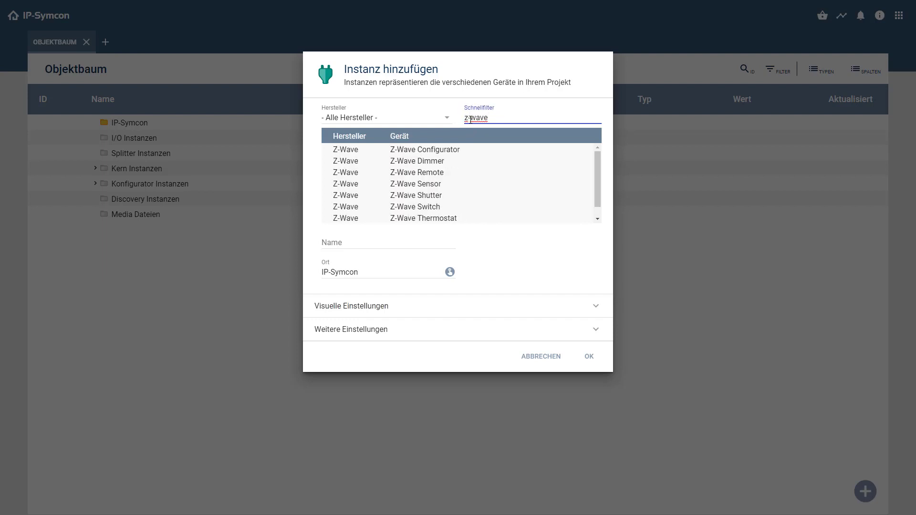
click(444, 150)
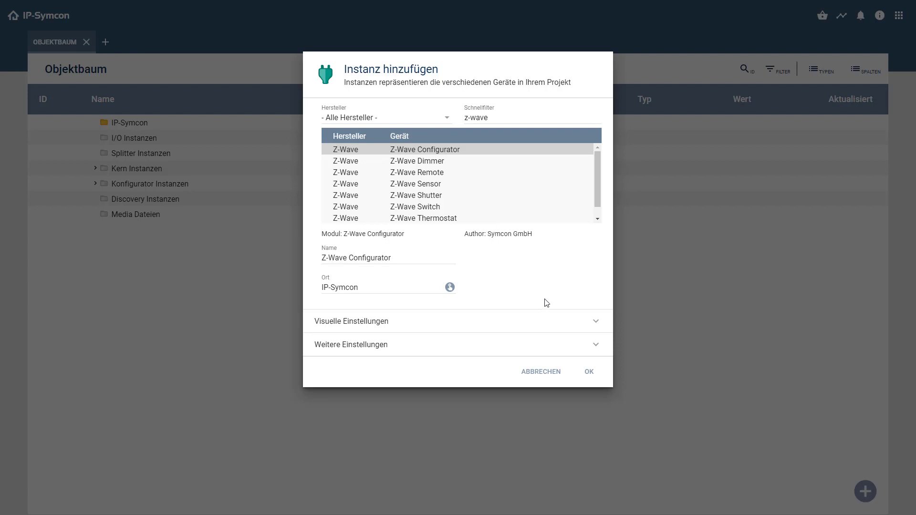
click(589, 372)
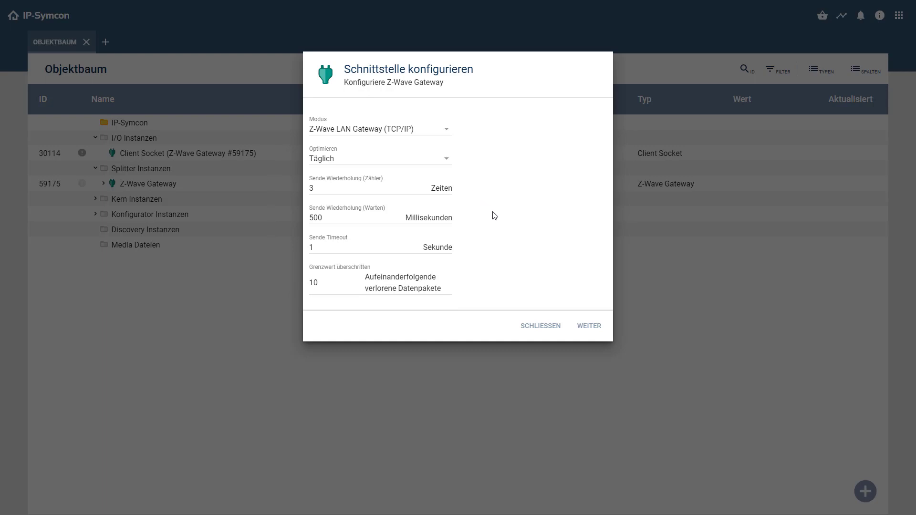
Accept the Z-Wave Gateway defaults and configure an active Client Socket with host 172.17.31.117 and port 5000
click(587, 328)
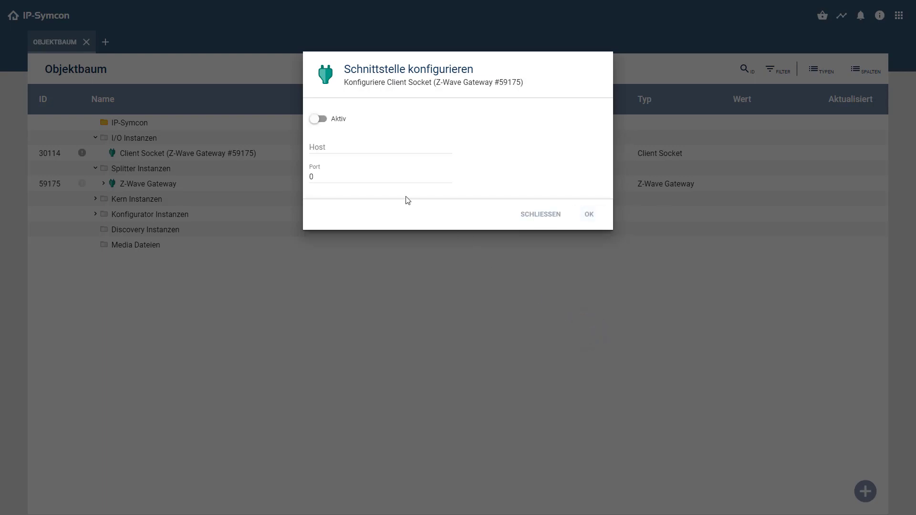
click(344, 147)
text(172)
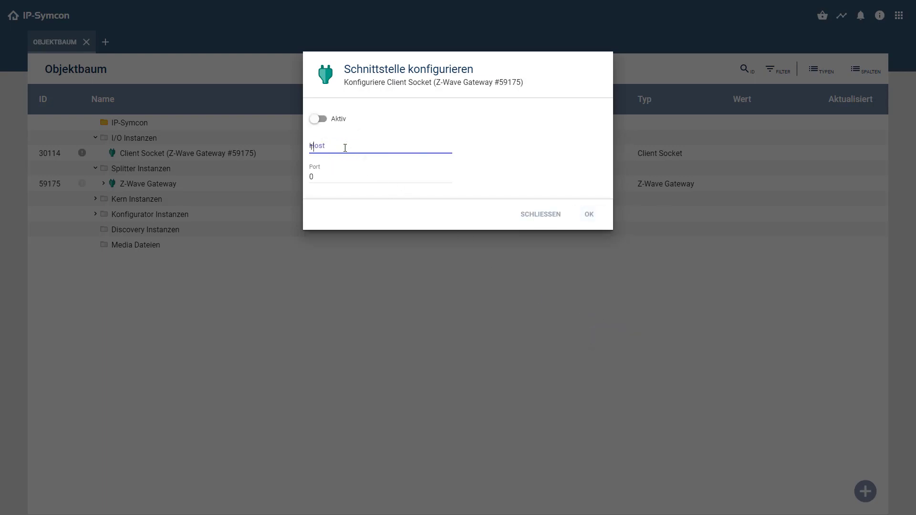
text(.17.31.117)
click(322, 177)
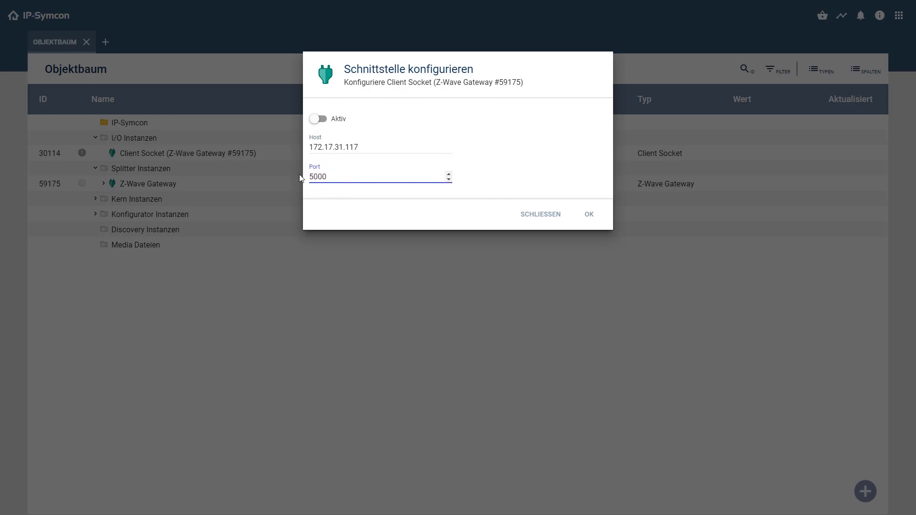
click(318, 121)
click(596, 217)
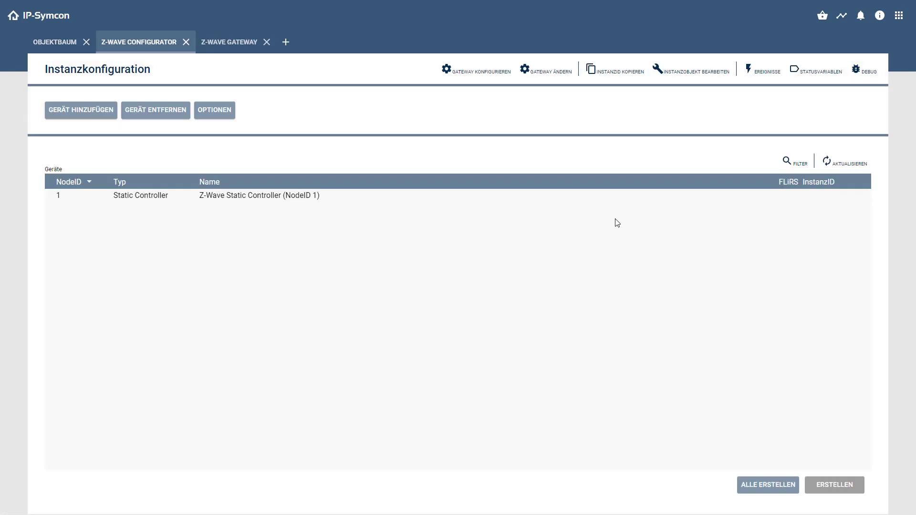
Add a new device to the Z-Wave network and create the instance for Z-Wave Binärschalter (NodeID 7)
click(93, 111)
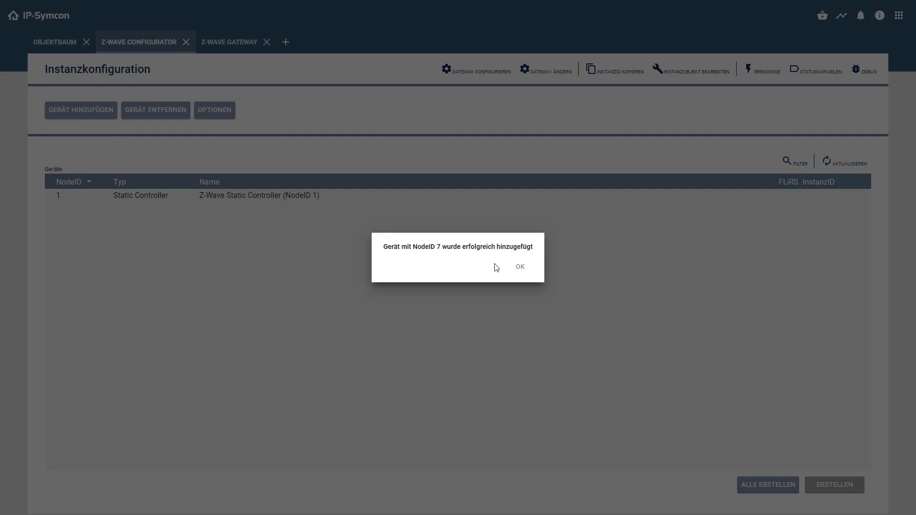
click(520, 267)
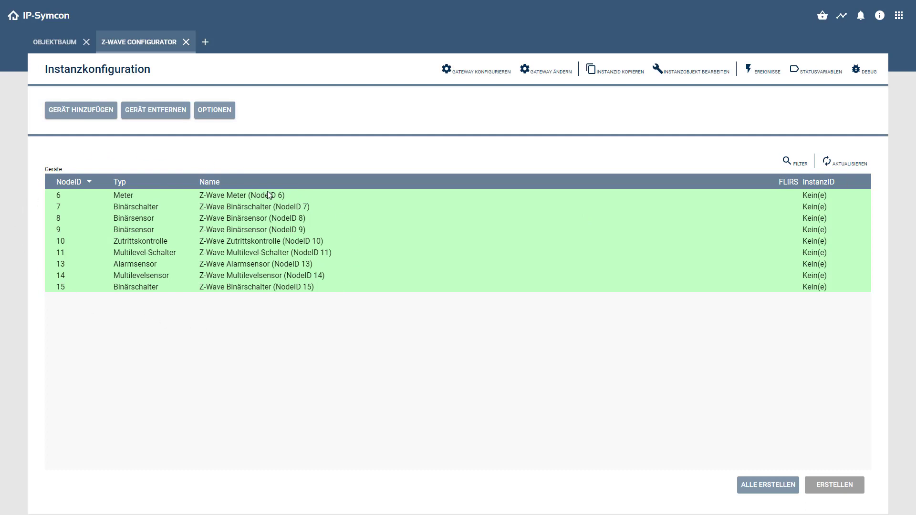
click(266, 209)
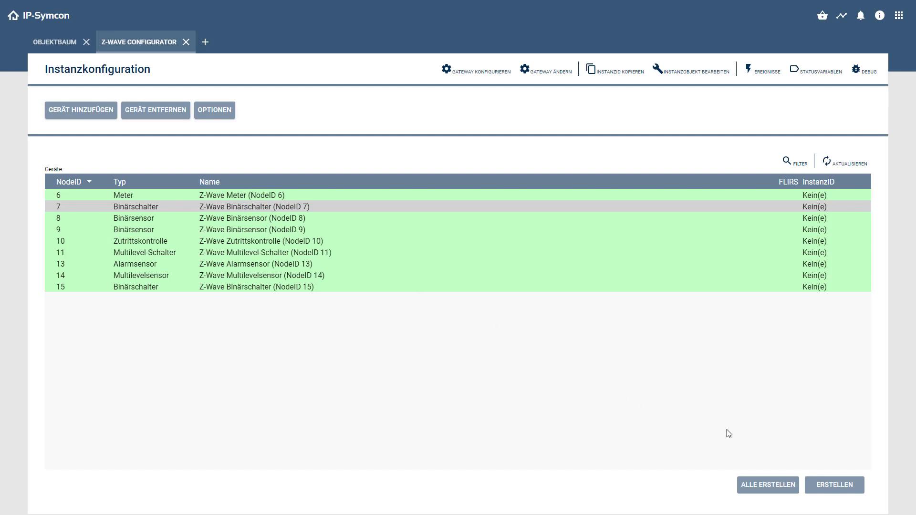
click(828, 486)
click(843, 485)
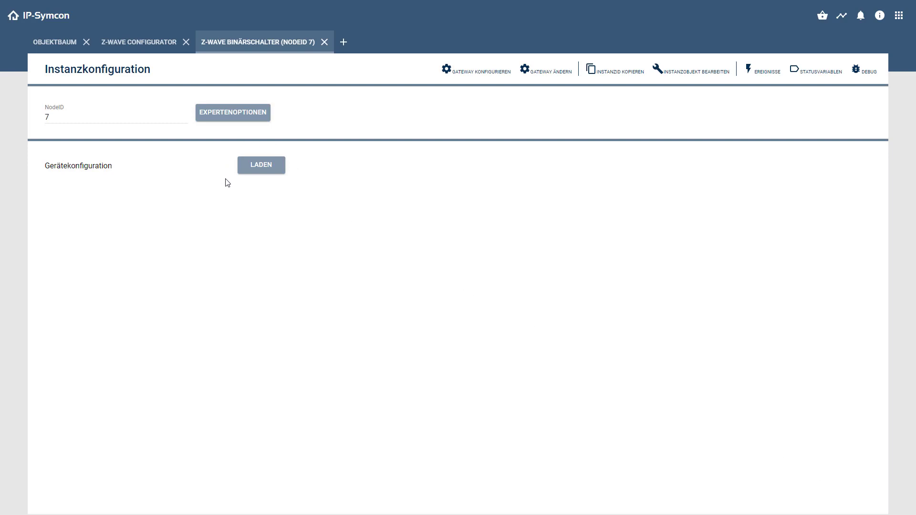
Load the binary switch's device configuration and view its supported command classes, including the note on POWERLEVEL (73)
click(260, 165)
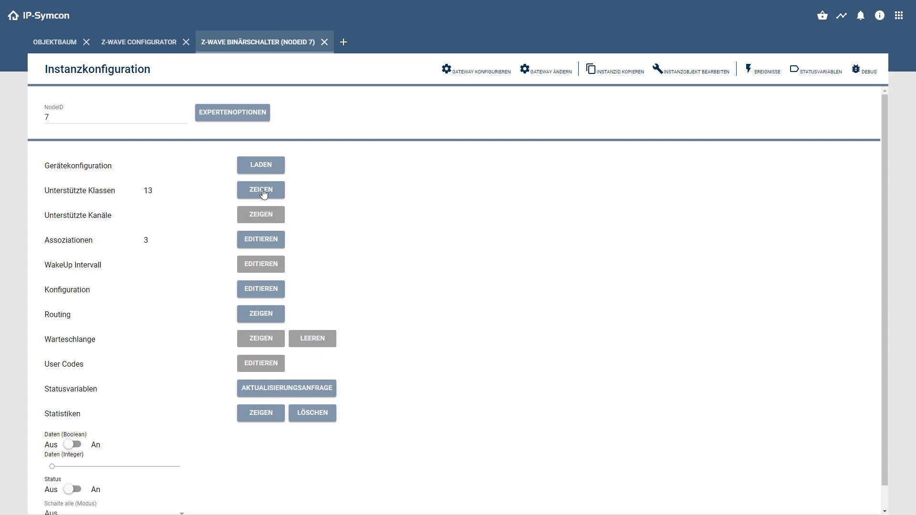
click(263, 192)
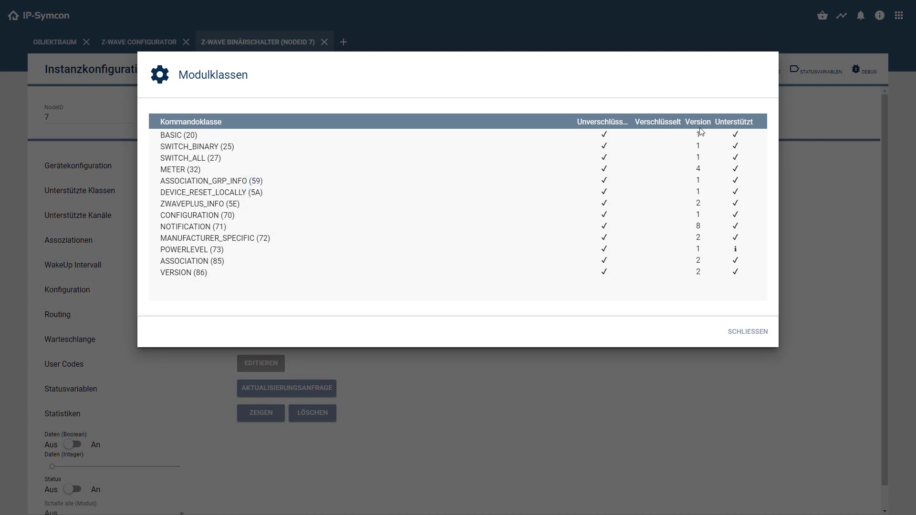
click(735, 249)
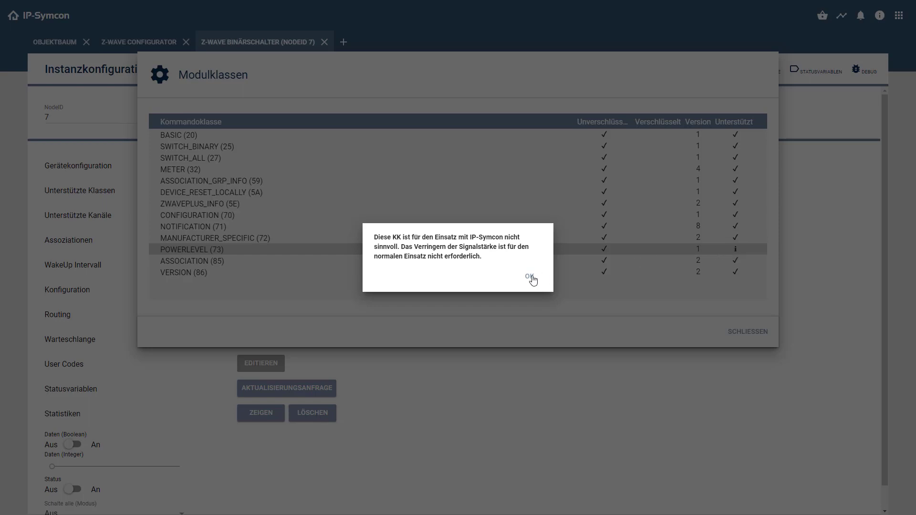
click(533, 281)
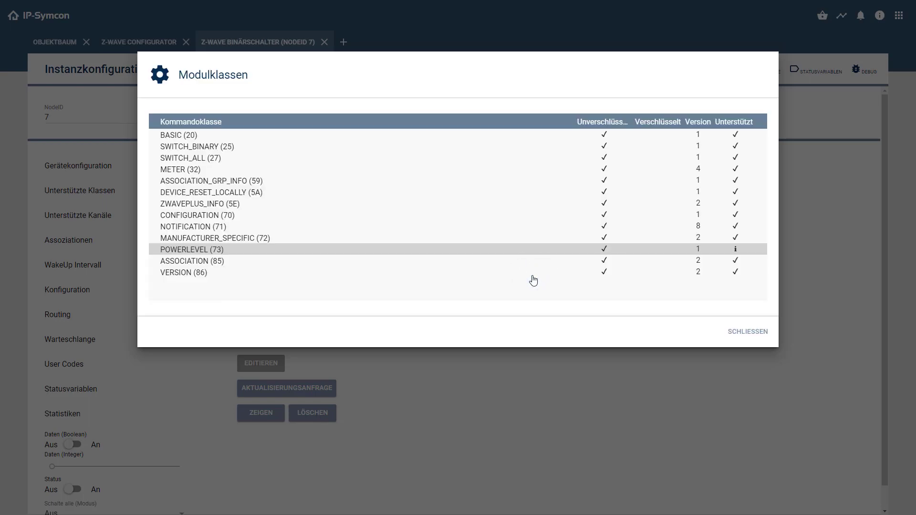
click(758, 335)
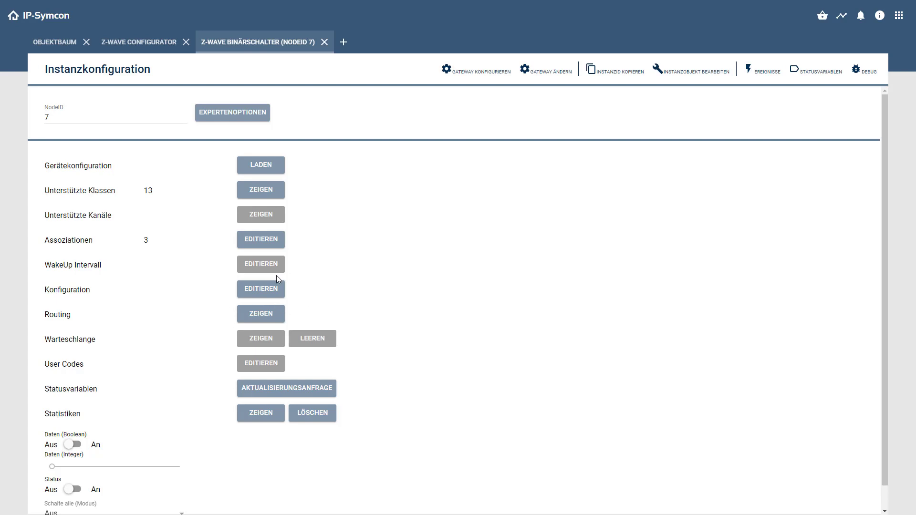
Load the switch's ZWDB parameters to read the Meter Report Enable description, and check the device's packet statistics
click(262, 289)
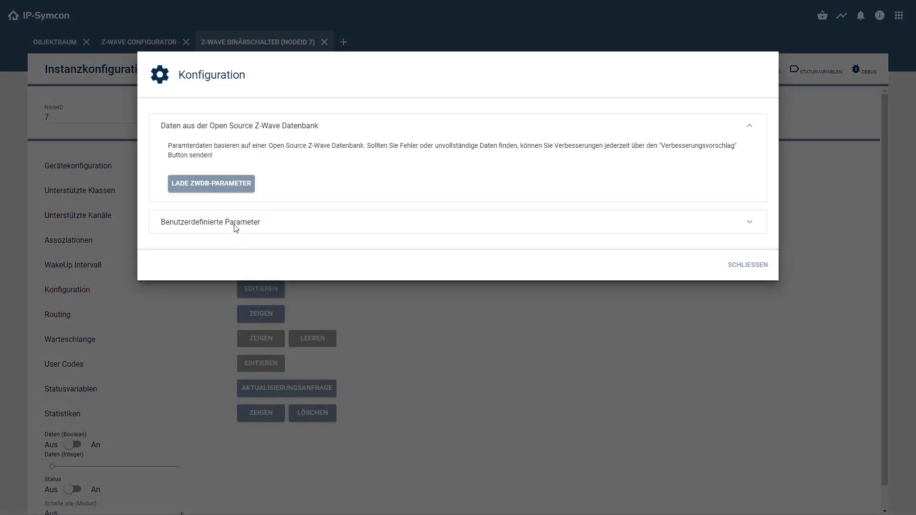
click(217, 188)
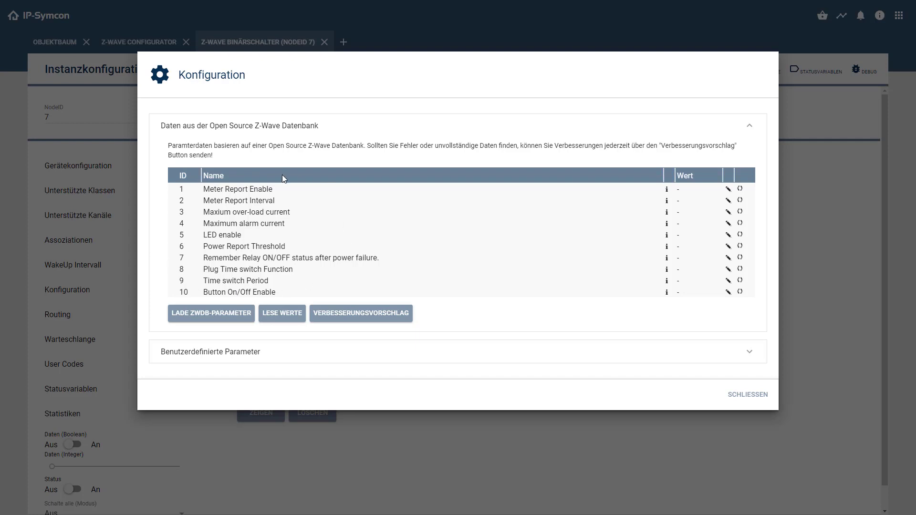
click(667, 190)
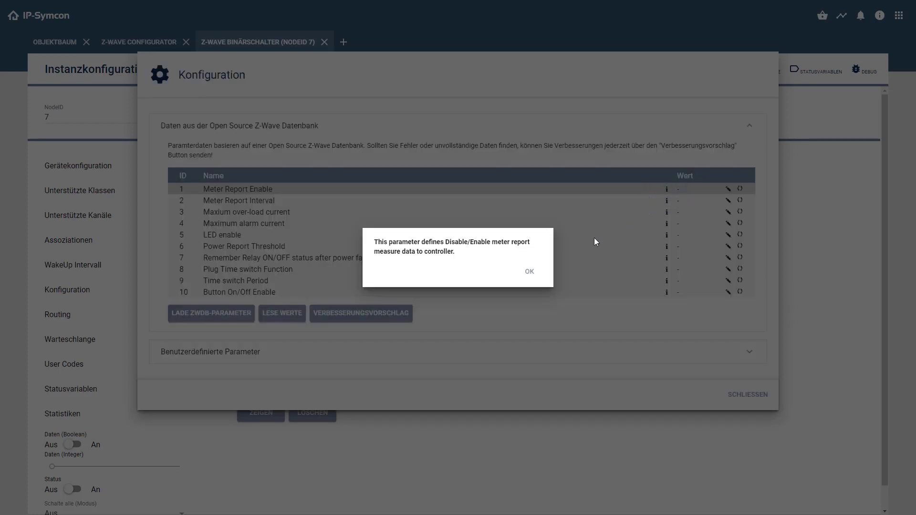
click(527, 270)
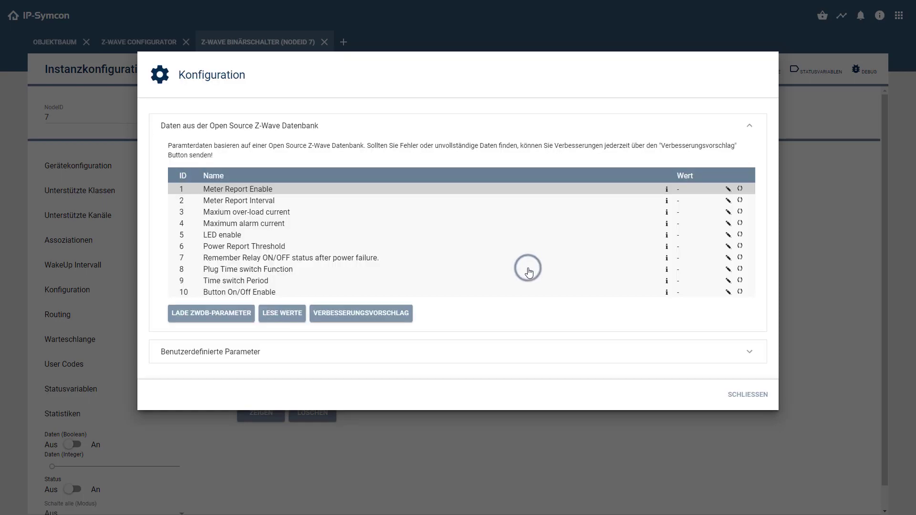
click(743, 399)
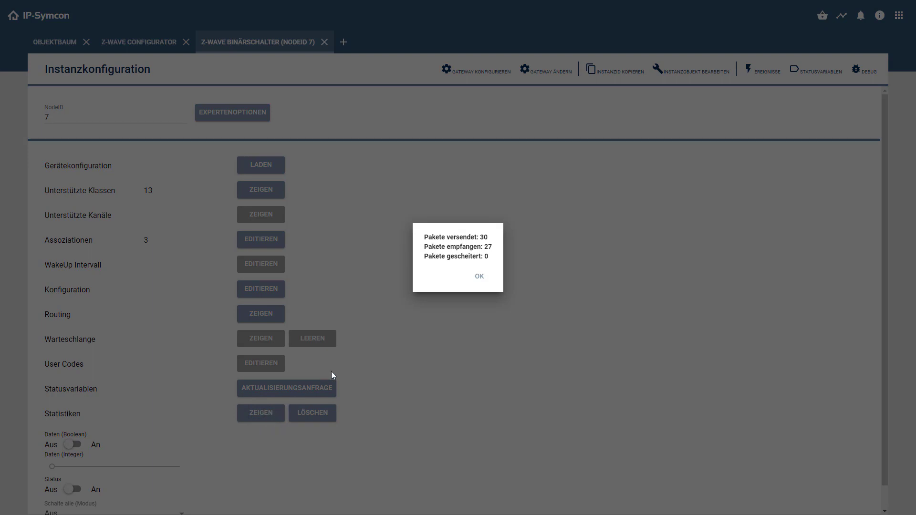
click(480, 277)
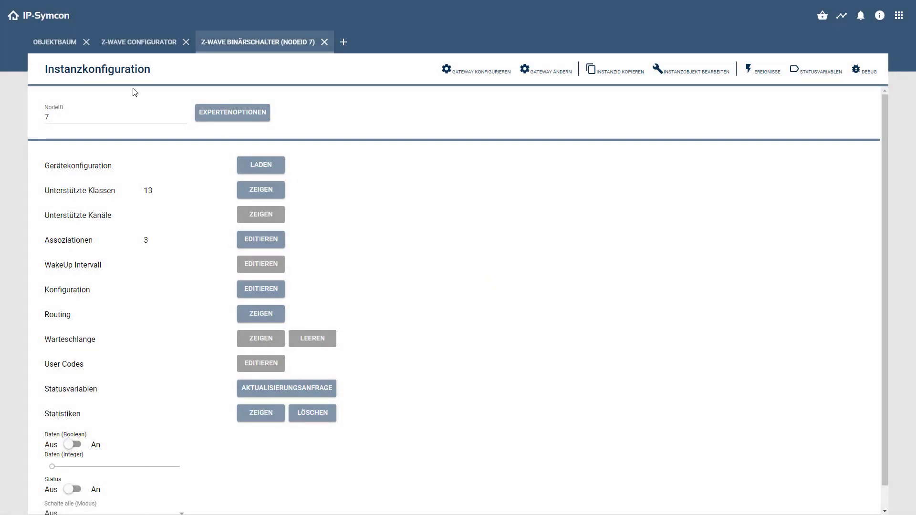
Expand the Z-Wave Binärschalter (NodeID 7) instance in the object tree and rename it to Lampe
click(58, 44)
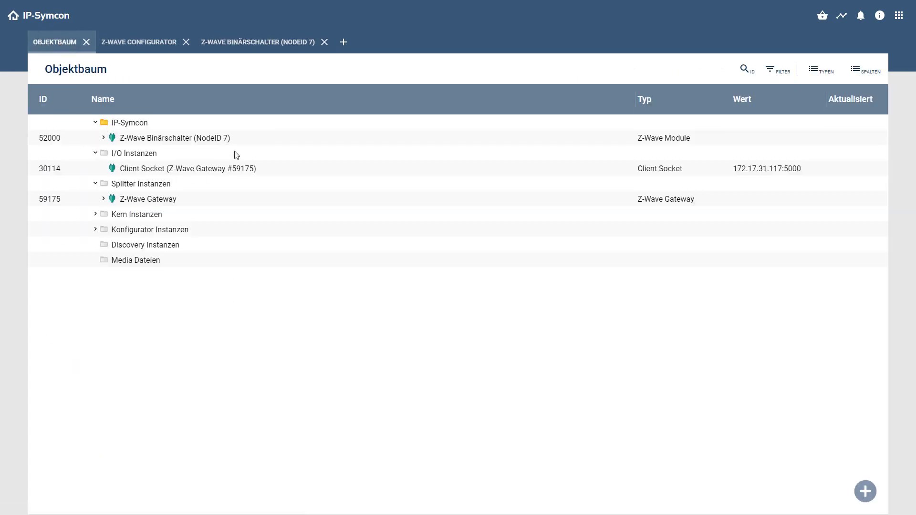
click(104, 137)
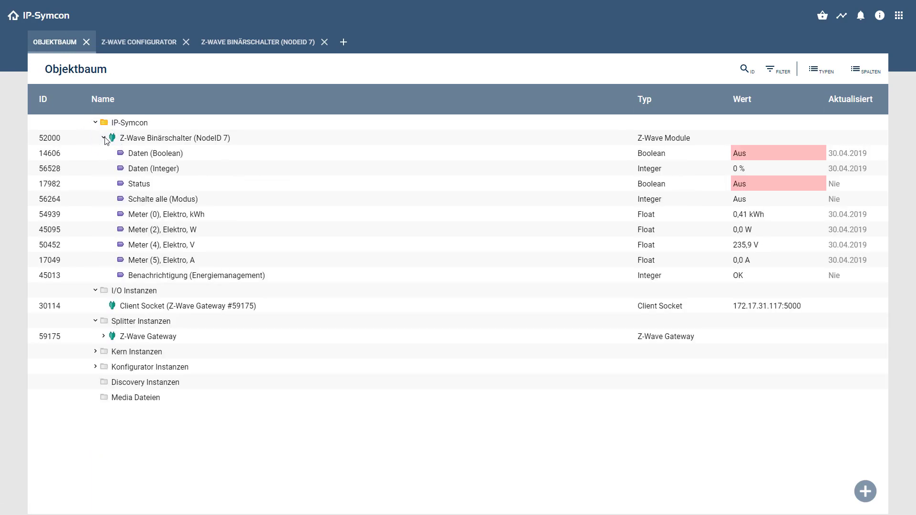
right_click(149, 139)
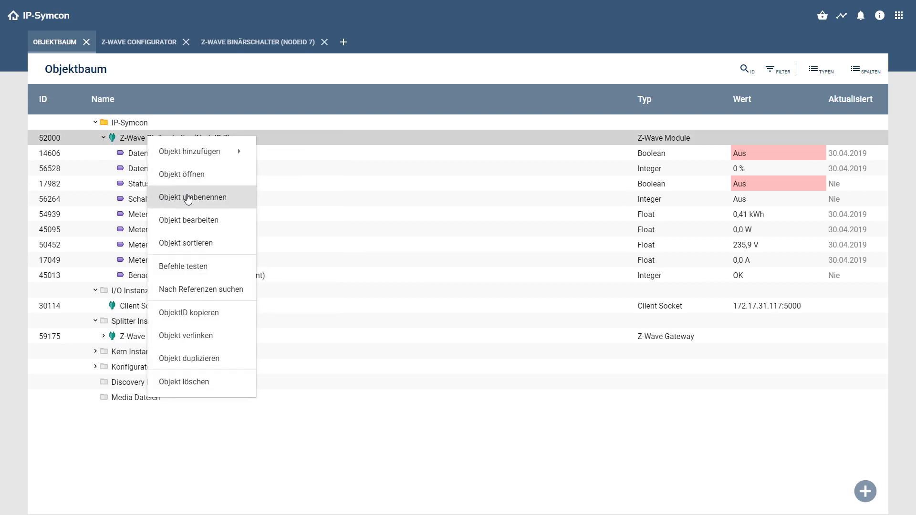
click(188, 199)
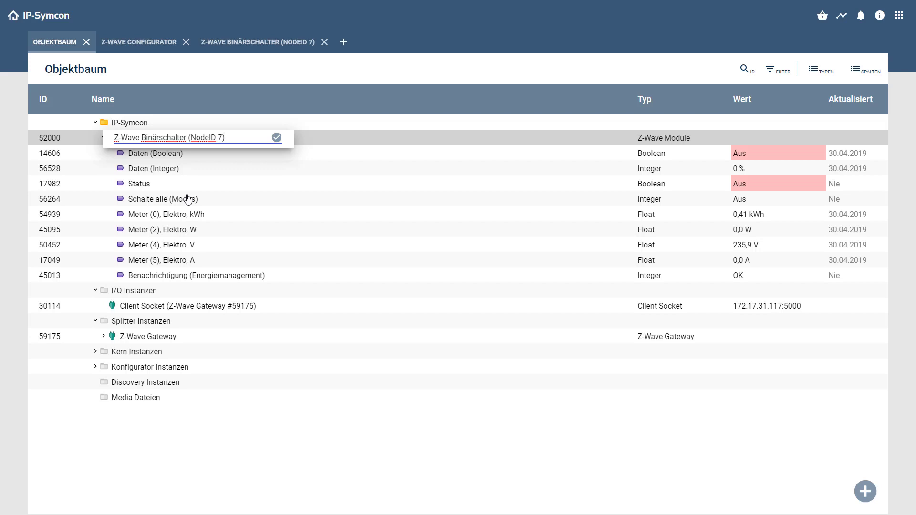
key(ctrl+a)
text(Lampe)
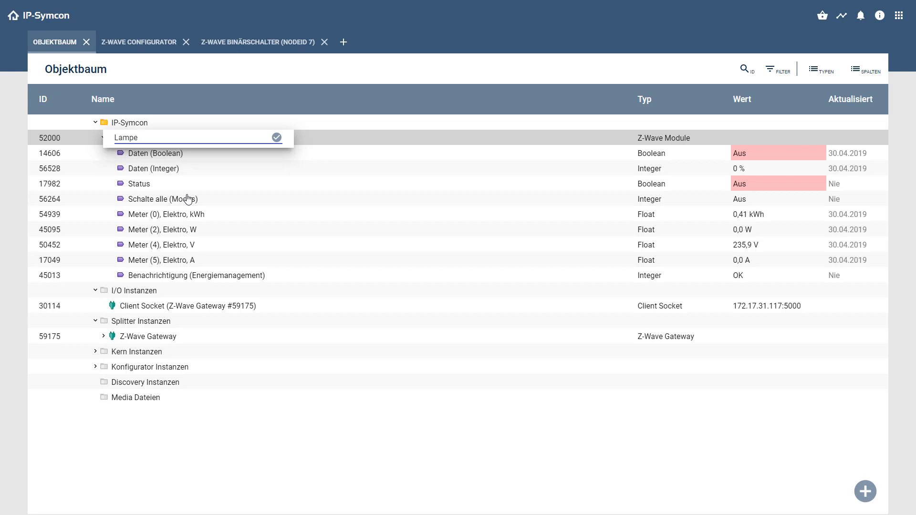
key(Escape)
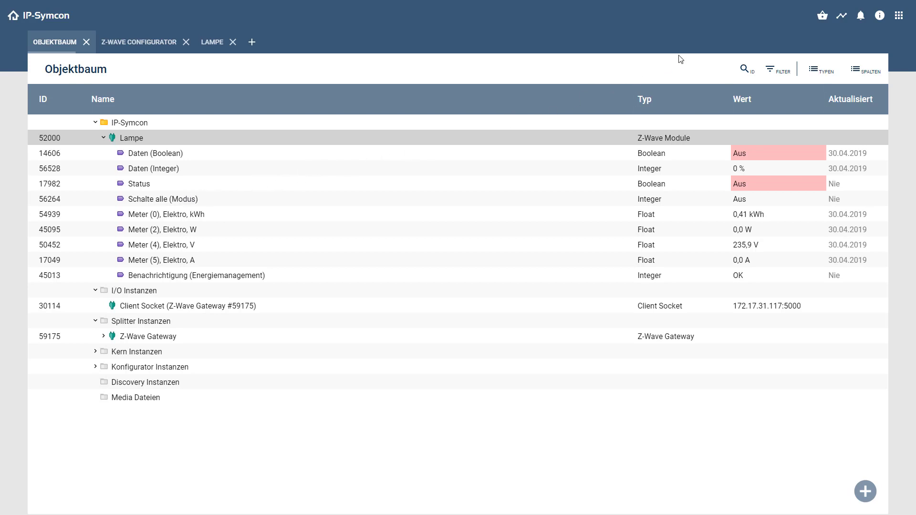
Open the WebFront Configurator and test the lamp by switching Daten (Boolean) to An and back to Aus several times
click(842, 19)
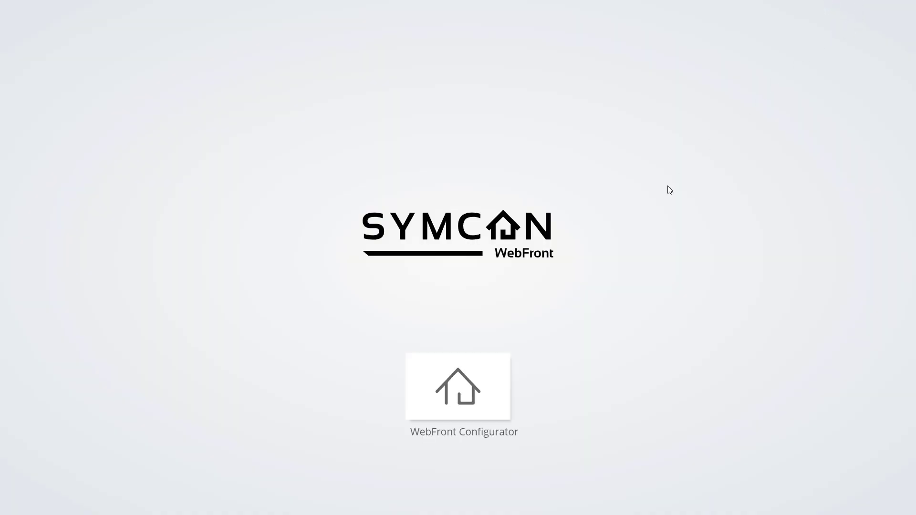
click(455, 398)
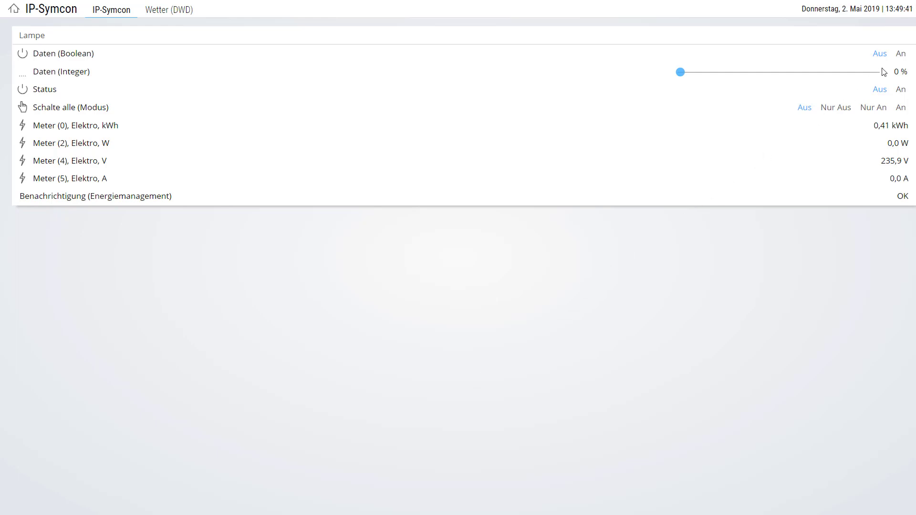
click(902, 54)
click(882, 56)
click(901, 54)
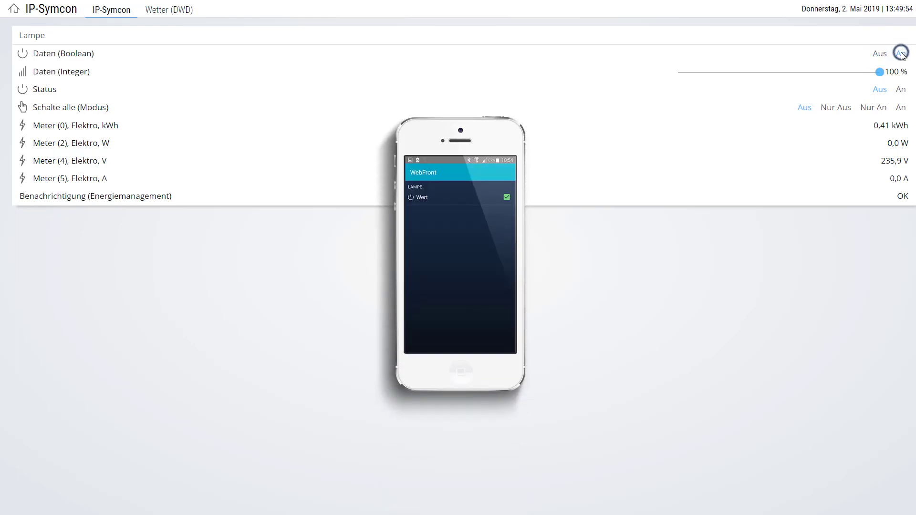
click(880, 54)
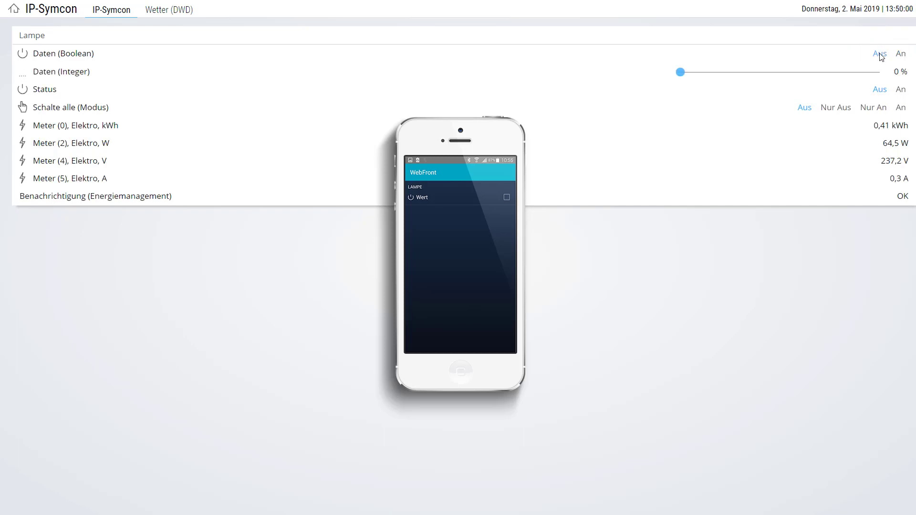
click(901, 54)
click(880, 54)
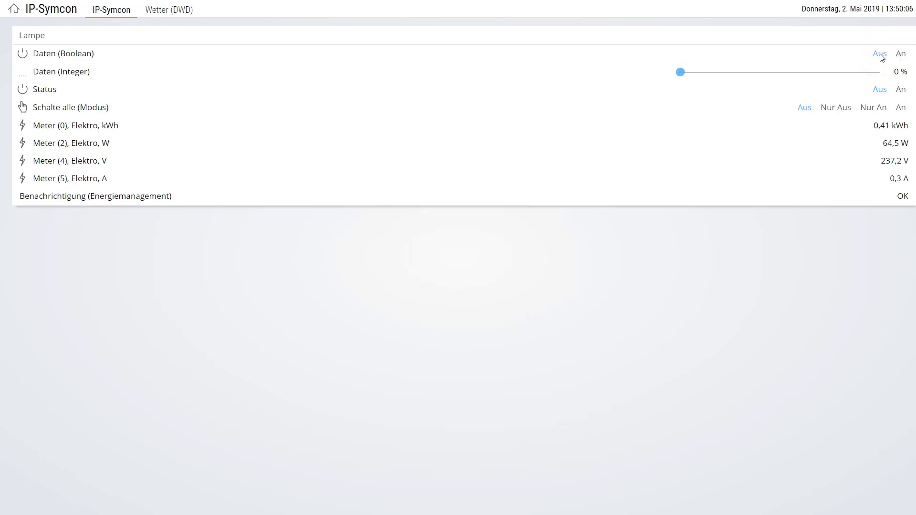